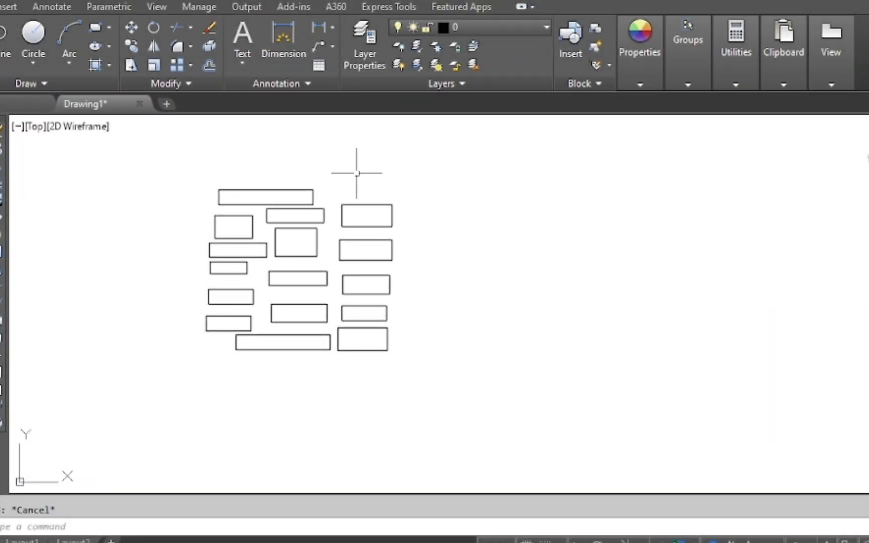
- Add aligned dimensions to the top rectangle: 5.8730 on its left edge, 37.1549 along its top
scroll(242, 183, up, 2)
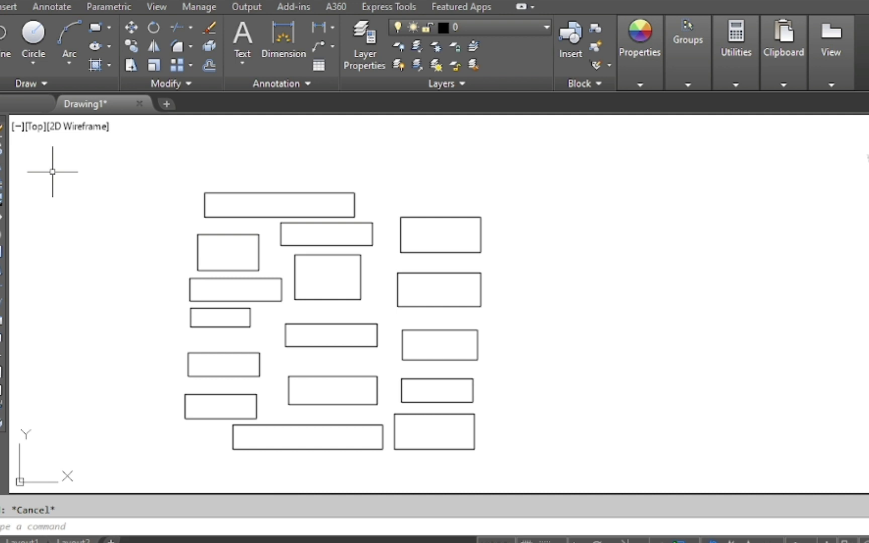
key(Return)
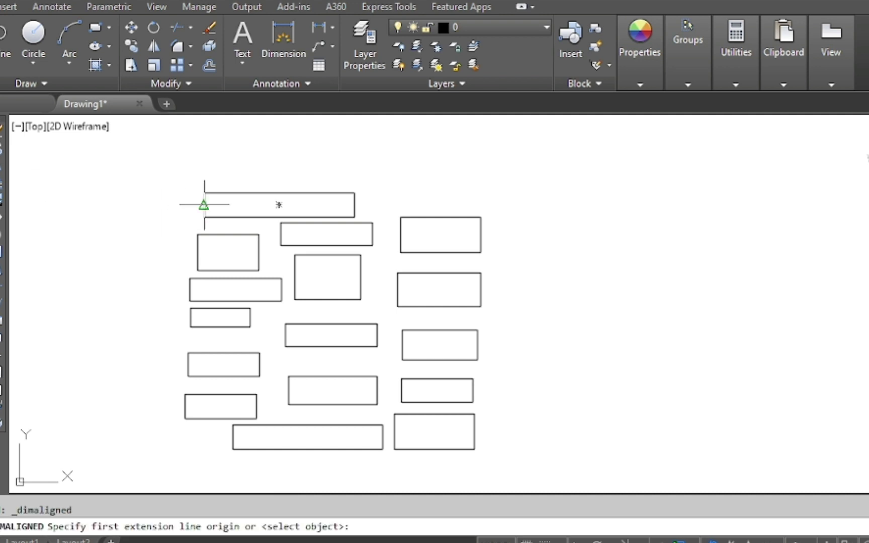
key(Return)
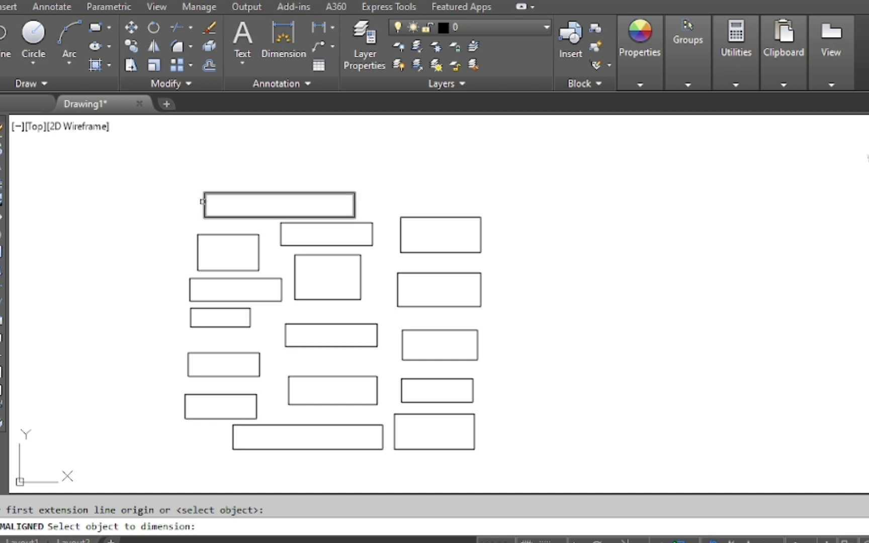
click(203, 201)
click(175, 198)
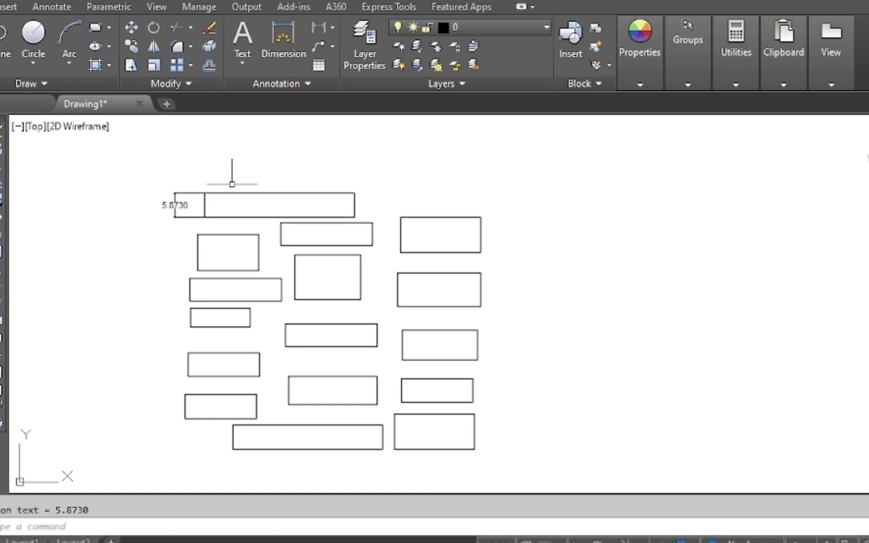
key(Return)
key(Return)
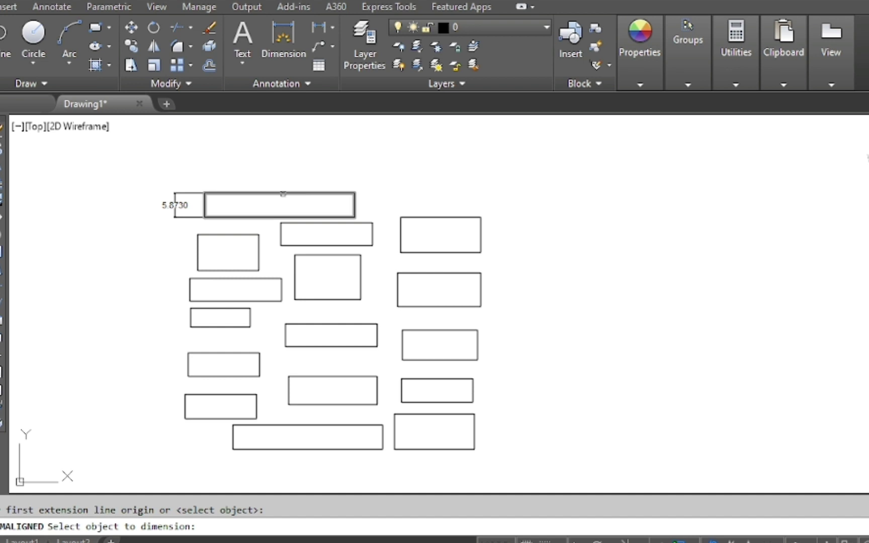
click(283, 194)
click(274, 176)
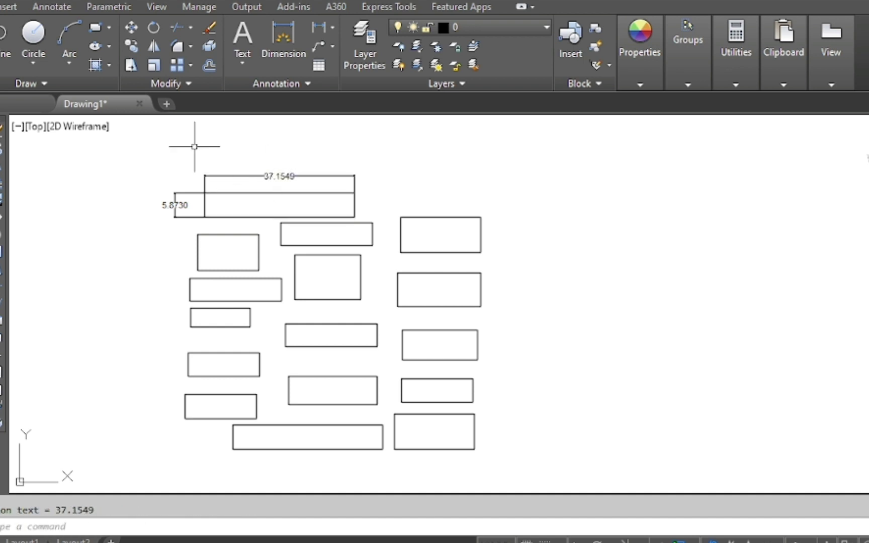
scroll(189, 185, down, 2)
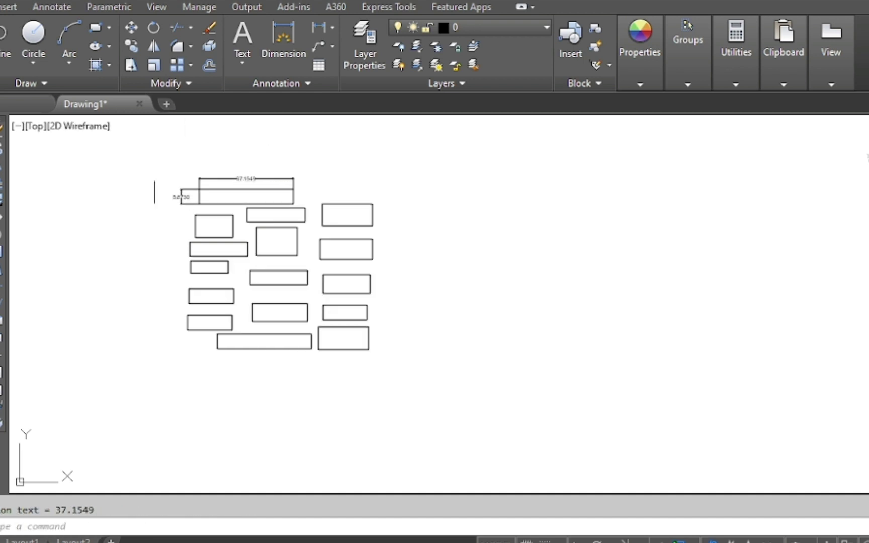
click(163, 524)
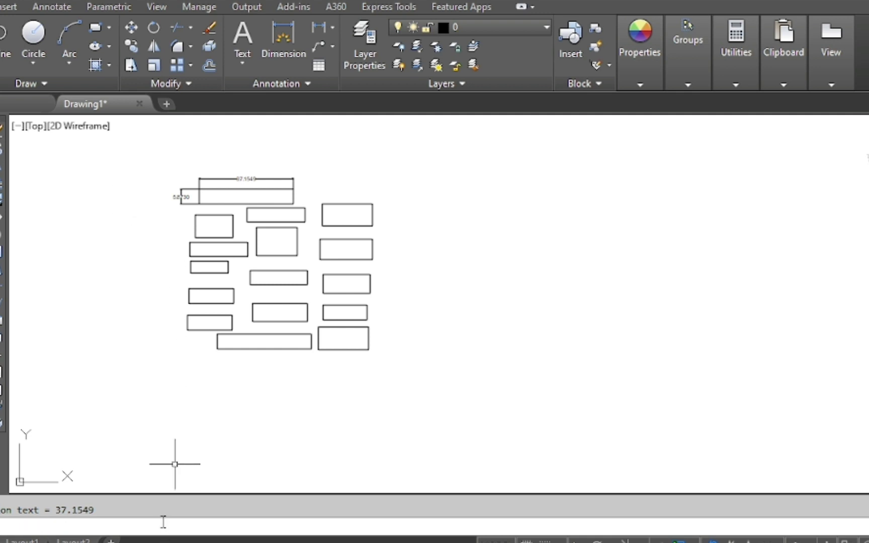
- Load the COUNT RECT. DIM (RECDIM).LSP routine through APPLOAD
text(a)
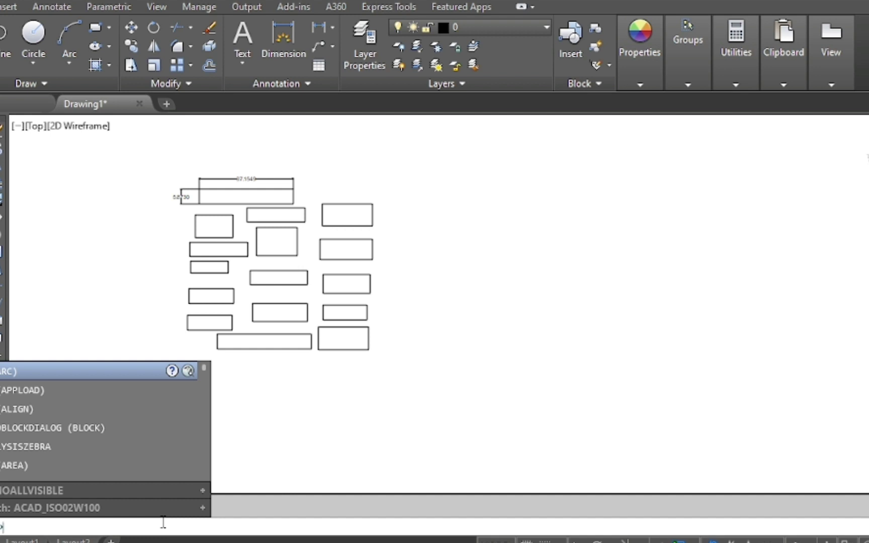
text(p)
key(Return)
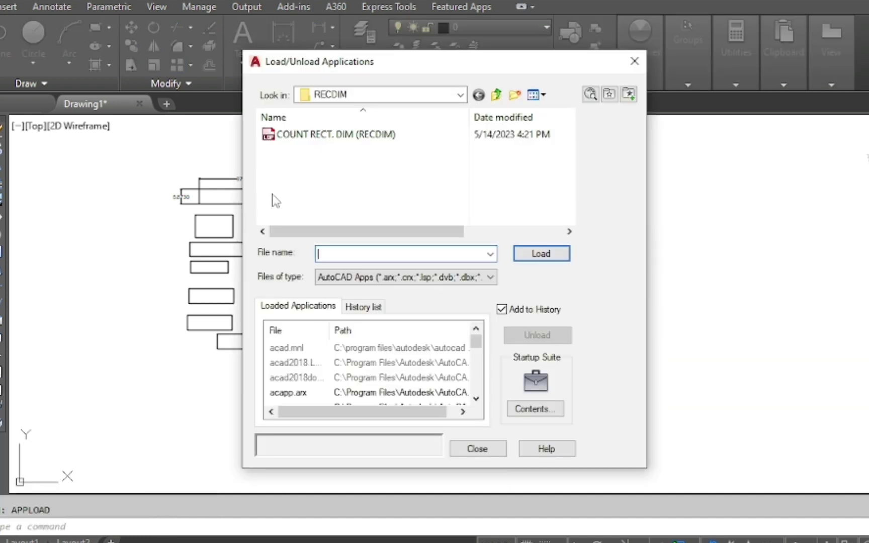
double_click(318, 135)
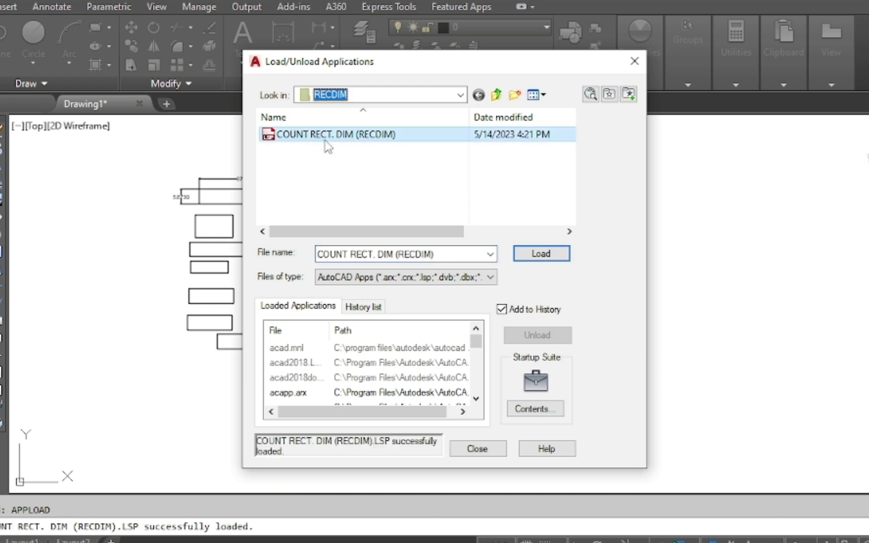
click(541, 253)
click(478, 449)
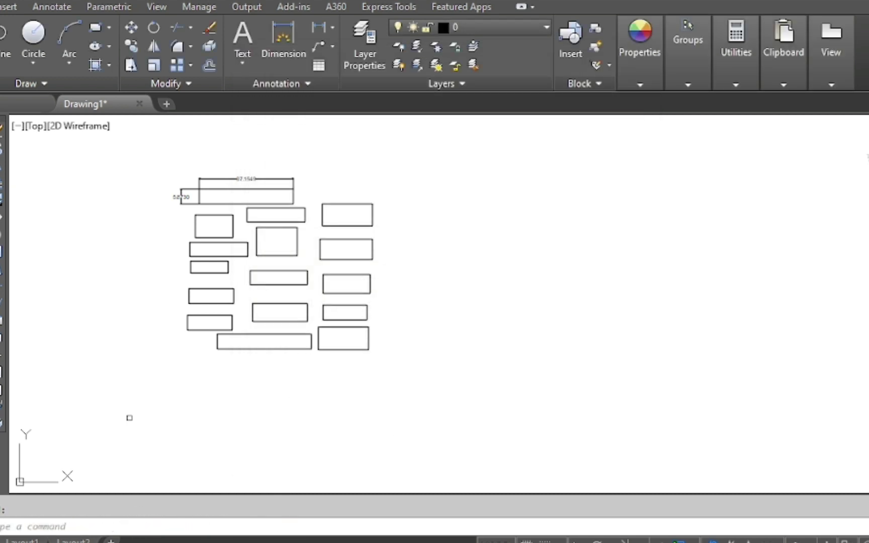
- Run RECDIMS and select all 16 rectangles with a crossing window
click(151, 526)
text(DIM)
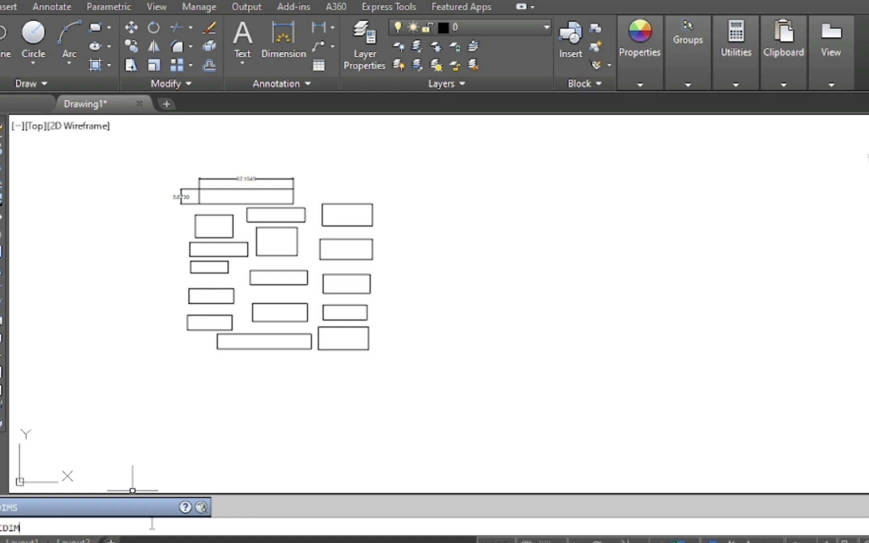
key(Return)
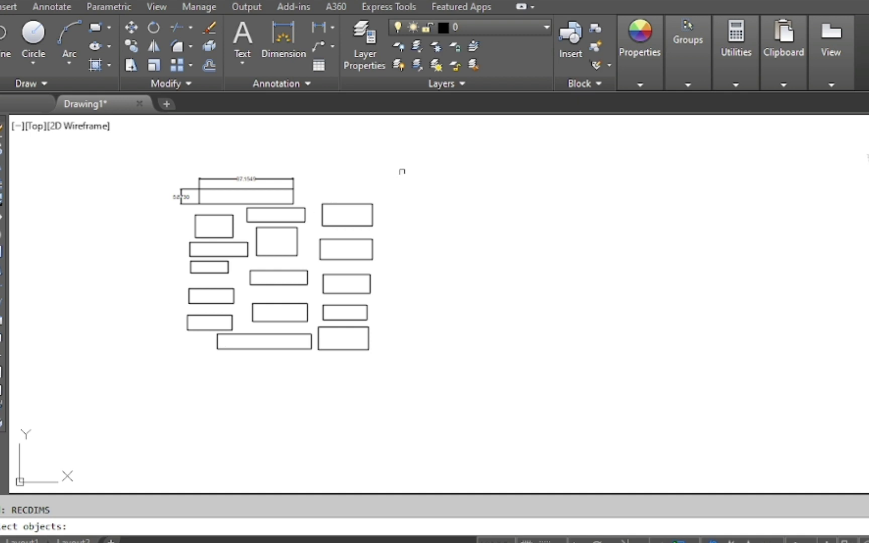
click(409, 165)
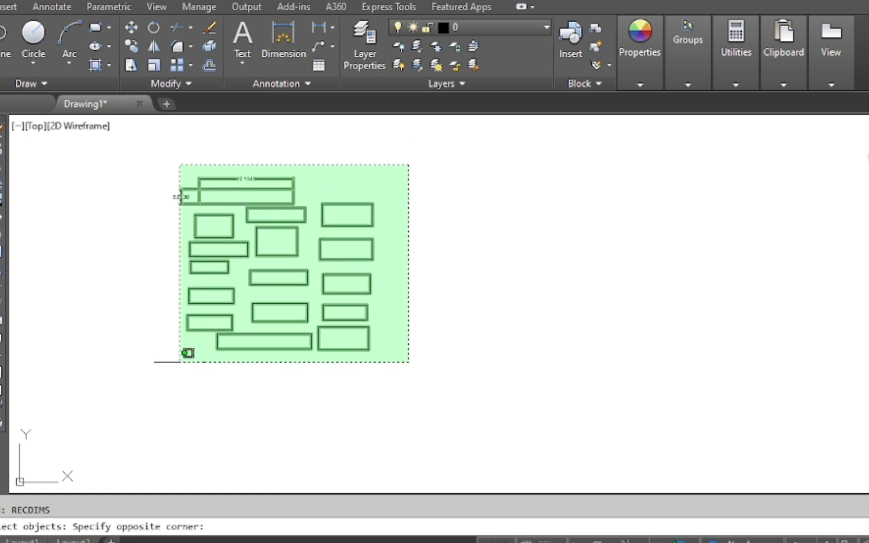
click(164, 386)
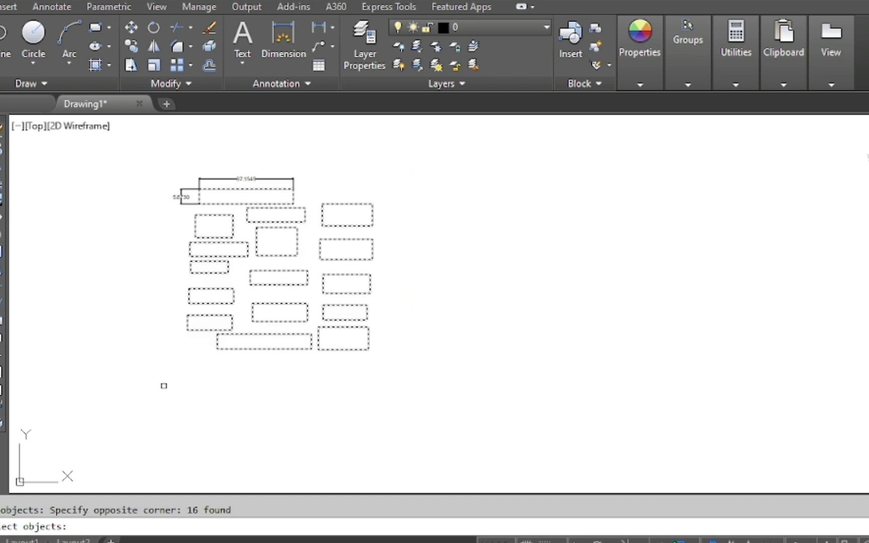
key(Return)
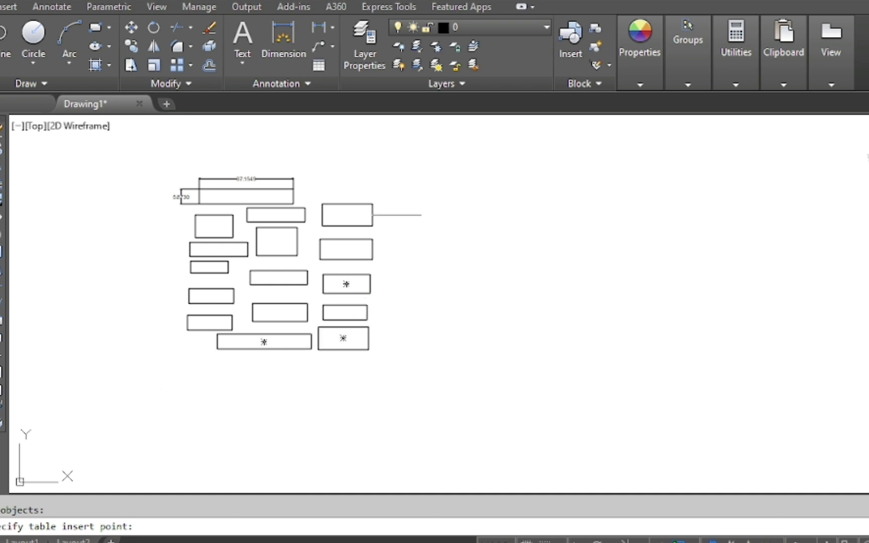
- Insert the RECTANGLES table to the right of the rectangles and frame the drawing
click(418, 198)
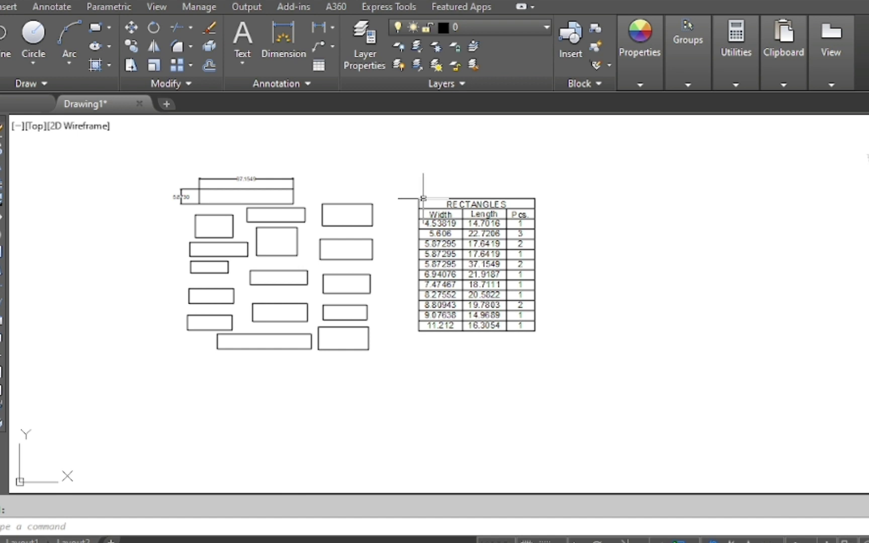
scroll(441, 201, up, 2)
scroll(636, 182, down, 2)
scroll(423, 149, up, 2)
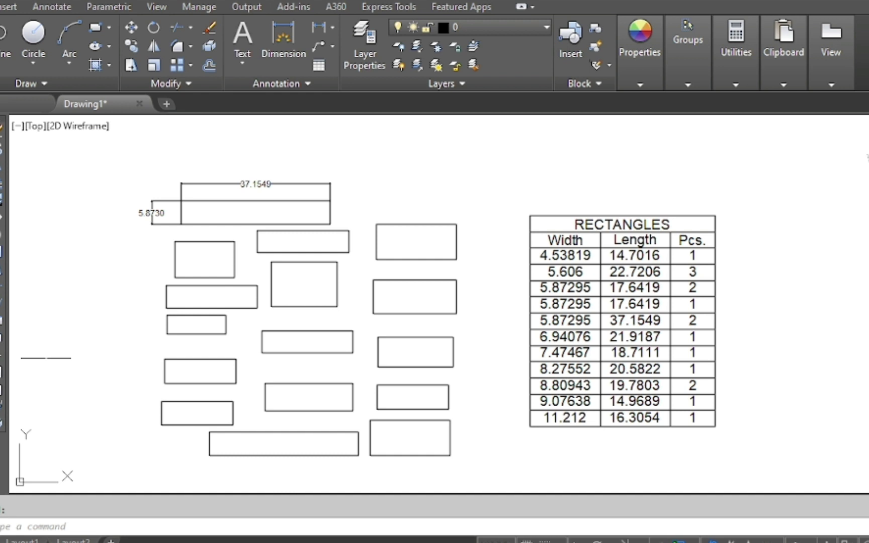
- Add aligned dimensions to the small rectangle: 4.5382 on its left edge, 14.7016 along its bottom
key(space)
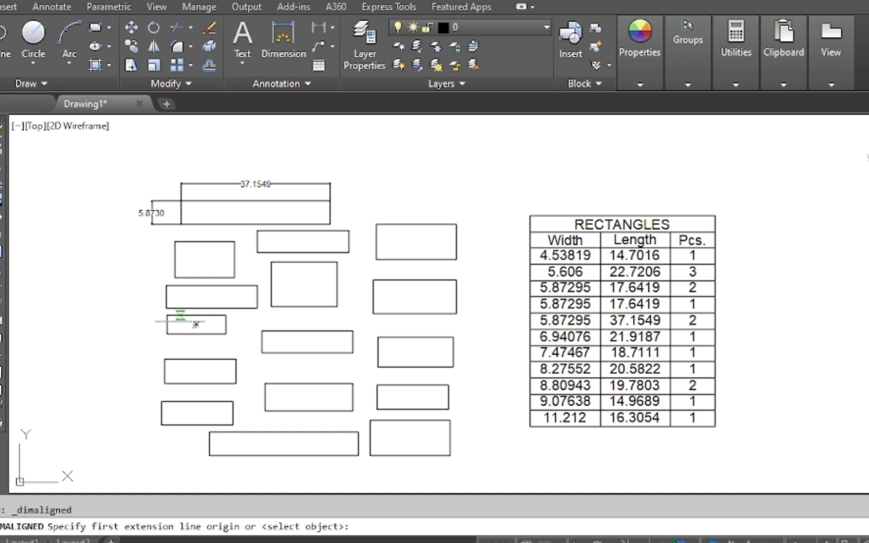
key(Return)
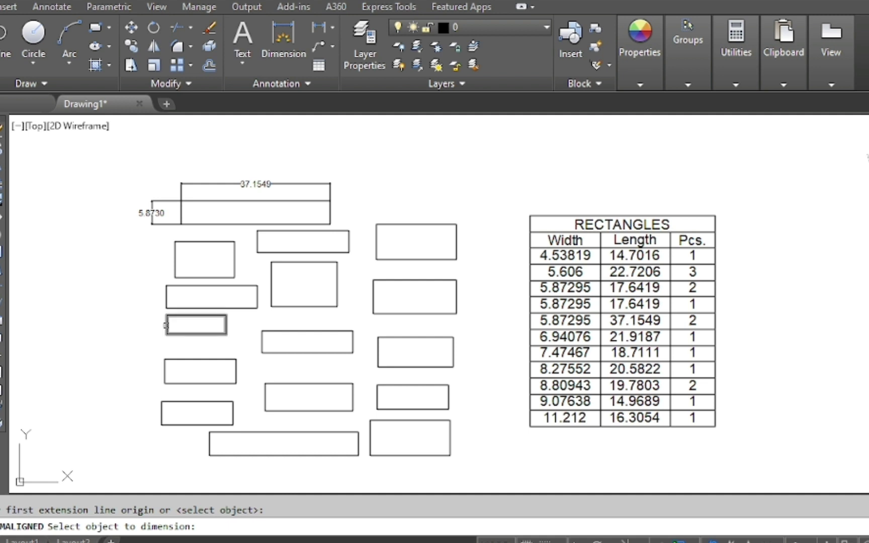
click(166, 326)
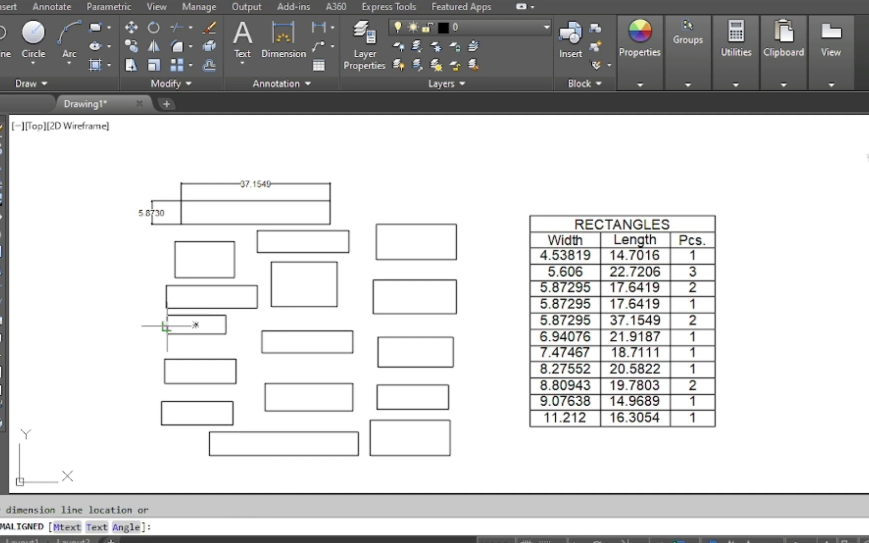
click(140, 324)
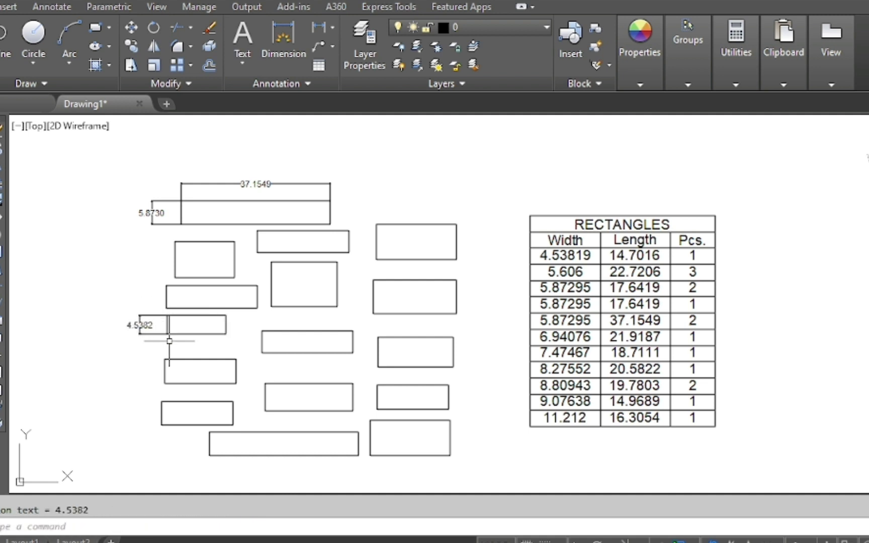
scroll(170, 341, up, 2)
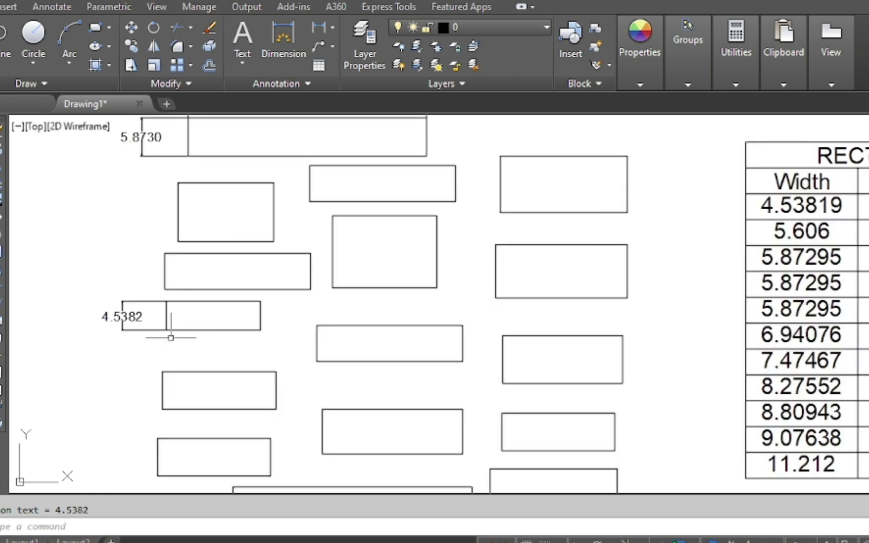
scroll(171, 321, down, 2)
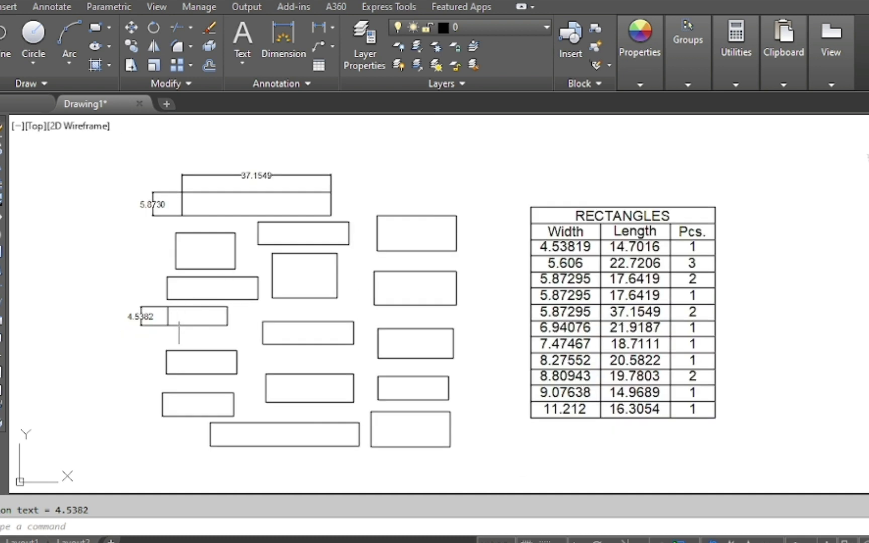
key(Return)
key(Return)
scroll(180, 328, up, 2)
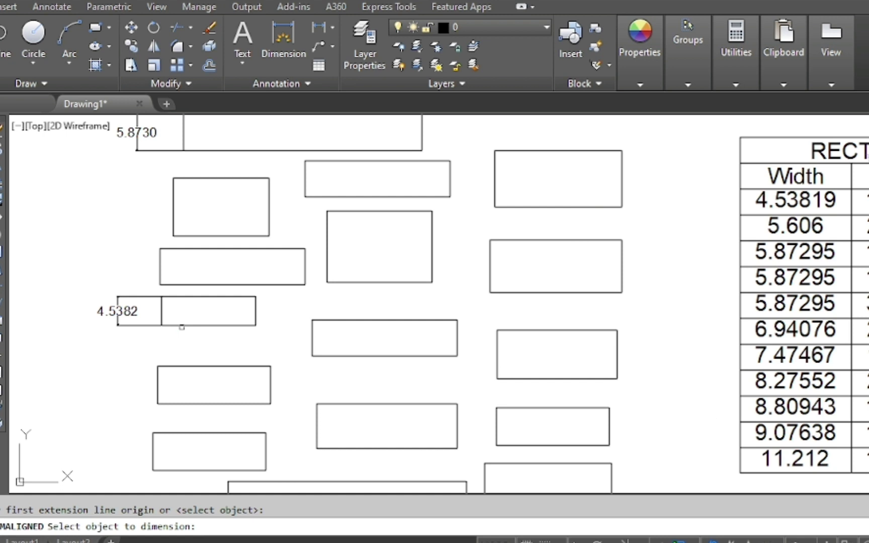
click(196, 324)
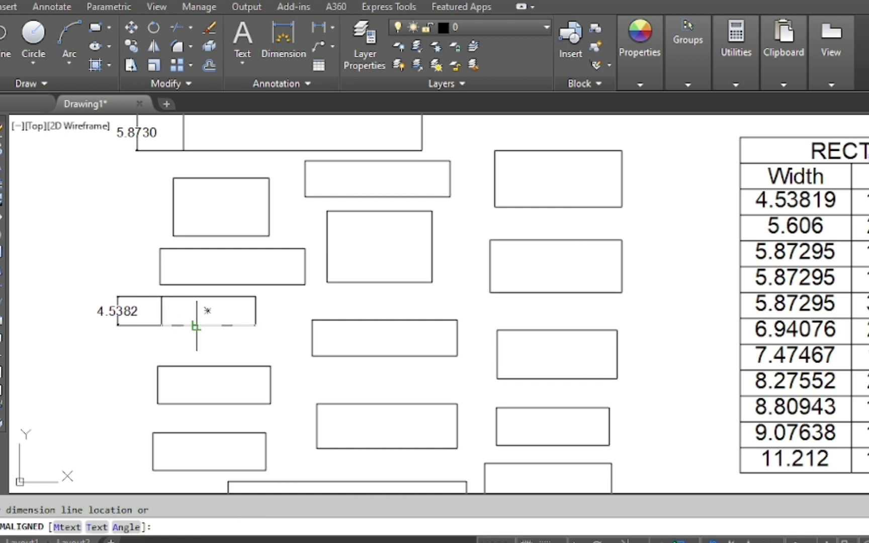
click(207, 336)
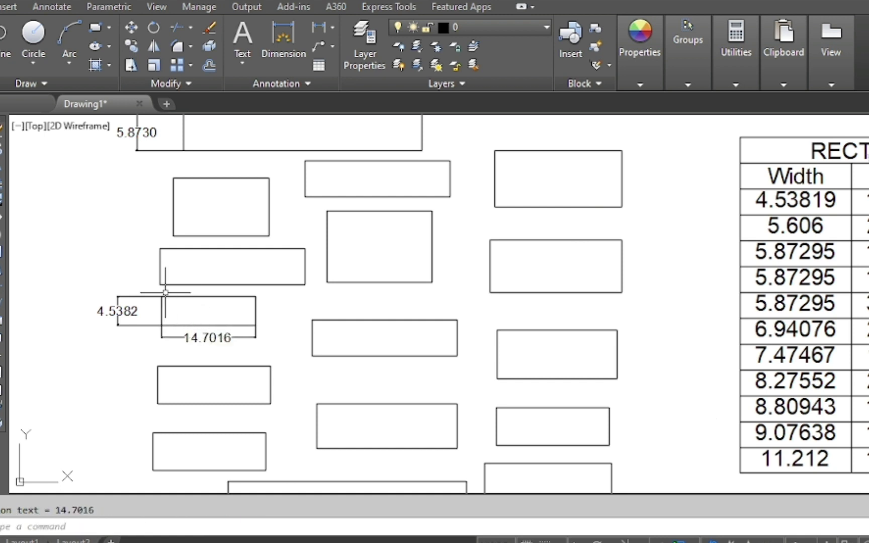
scroll(193, 270, down, 2)
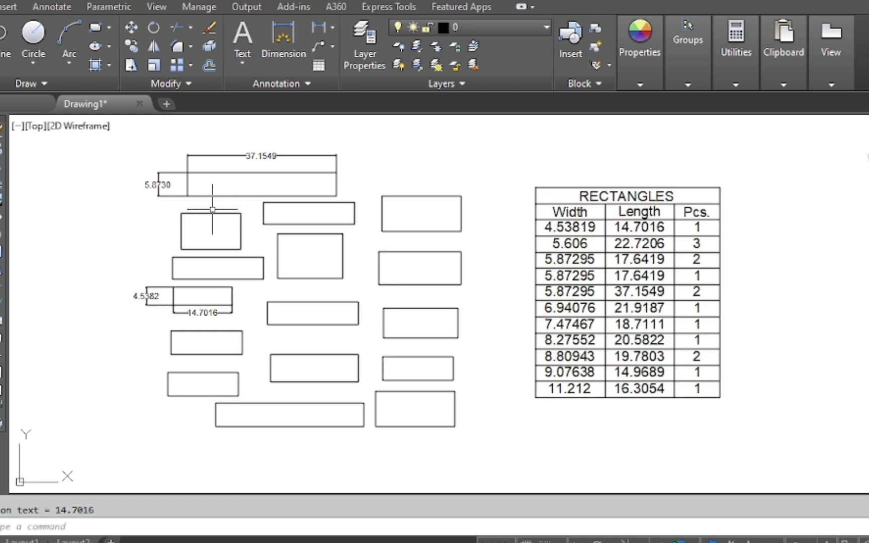
- Dimension the rectangle below the 37.1549 one with 14.9689 on top and 9.0764 on the left
key(Return)
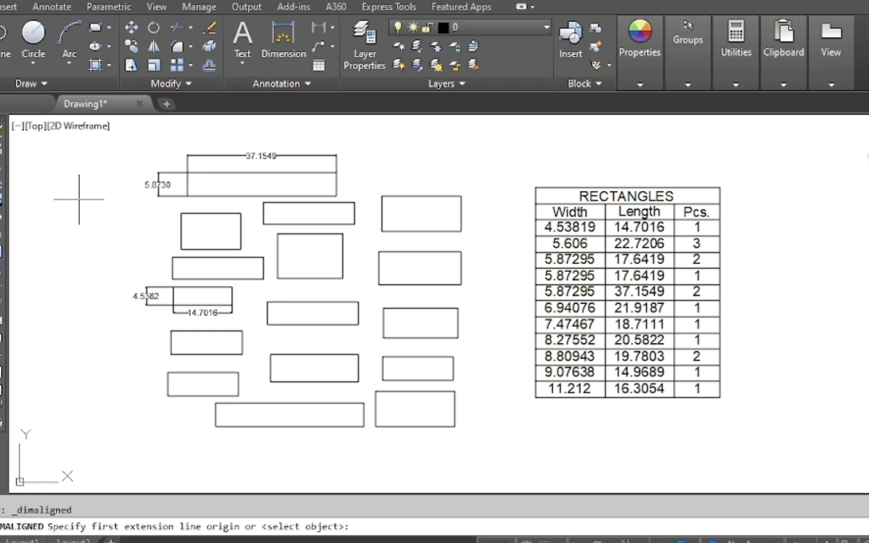
key(Return)
click(203, 213)
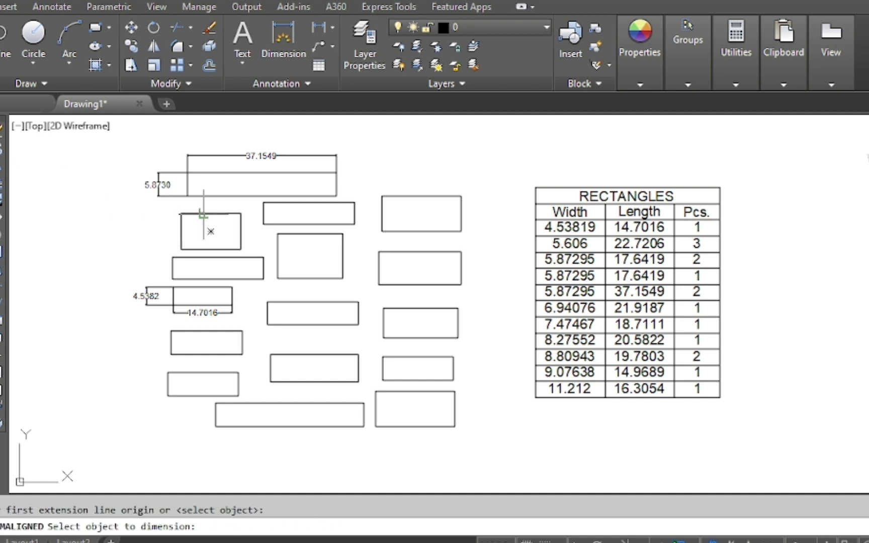
click(204, 206)
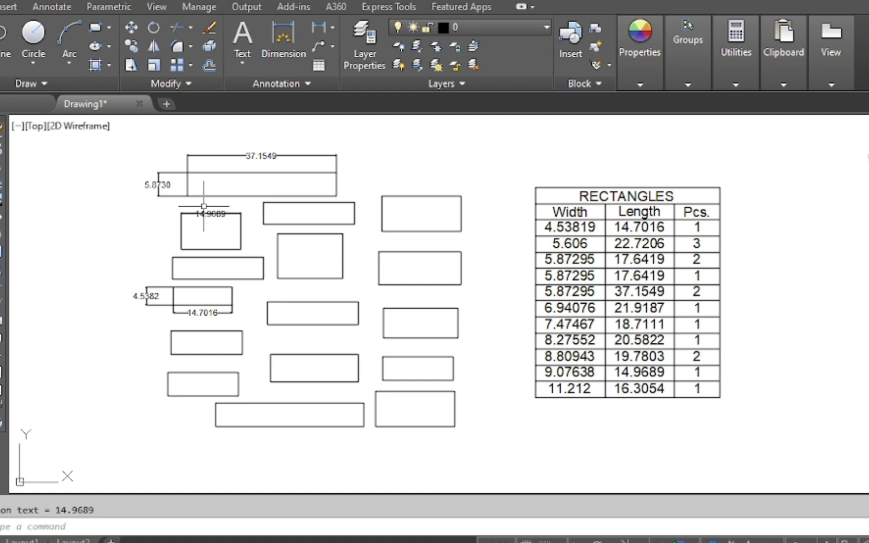
key(Return)
key(Return)
click(181, 229)
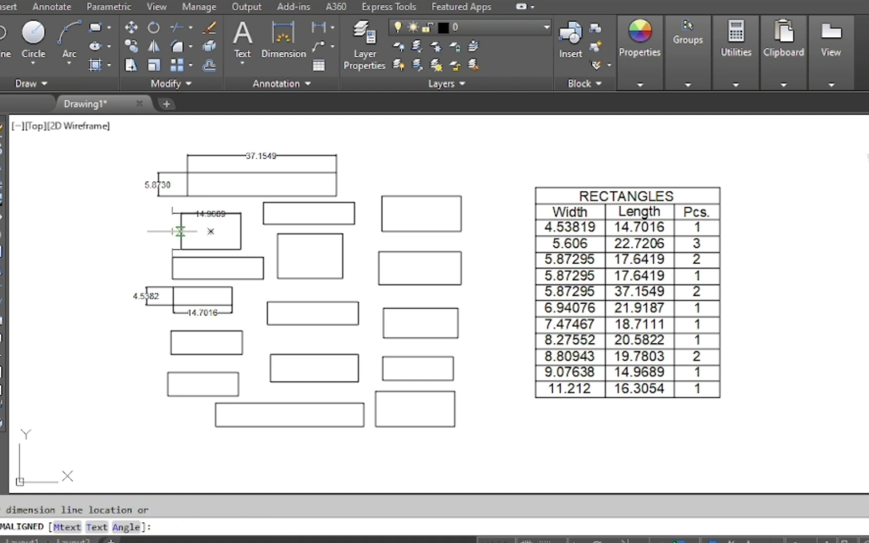
click(159, 230)
scroll(156, 217, up, 2)
scroll(138, 217, down, 2)
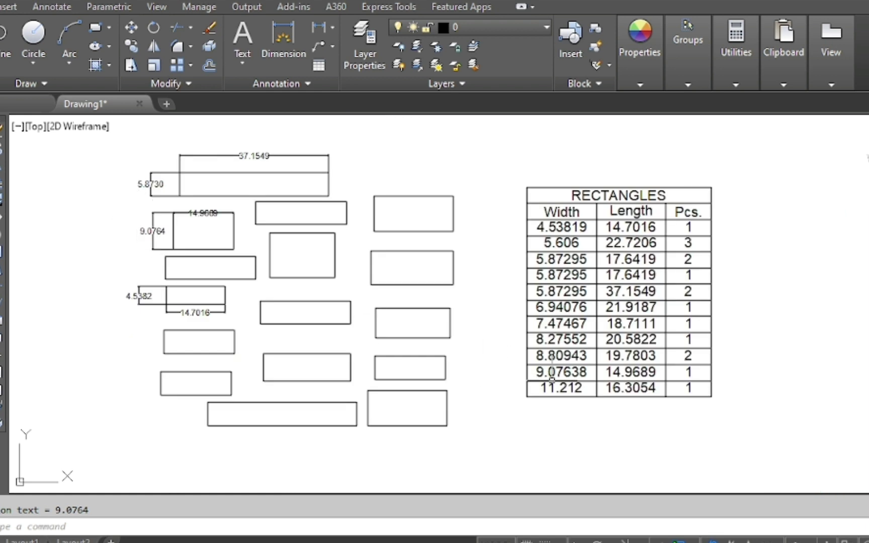
click(552, 380)
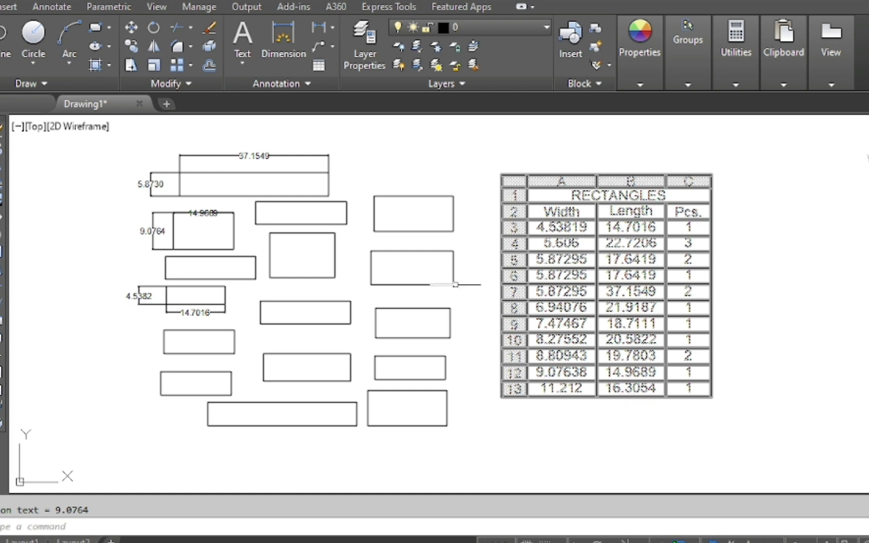
key(Escape)
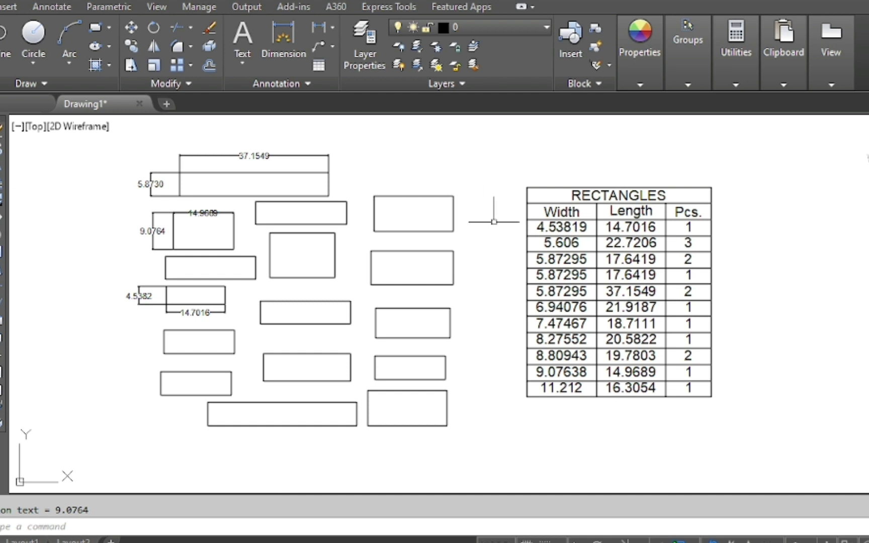
click(578, 250)
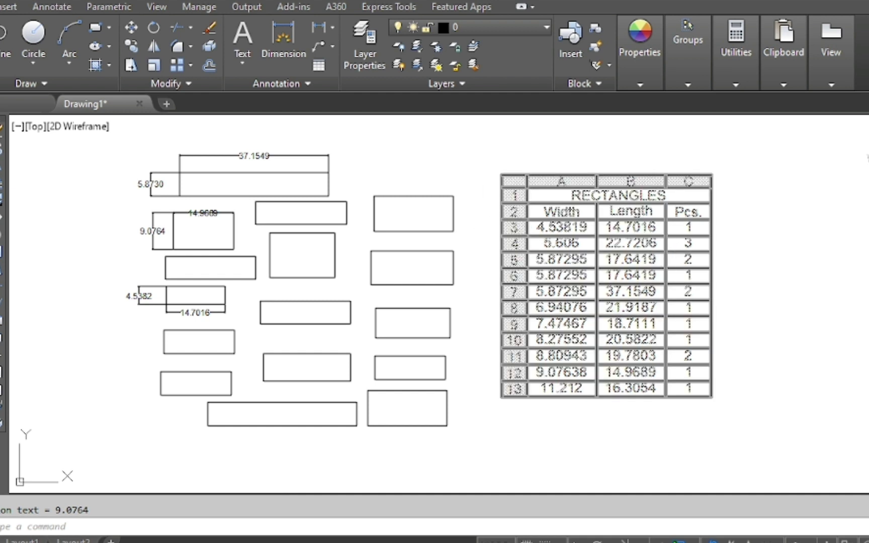
key(Escape)
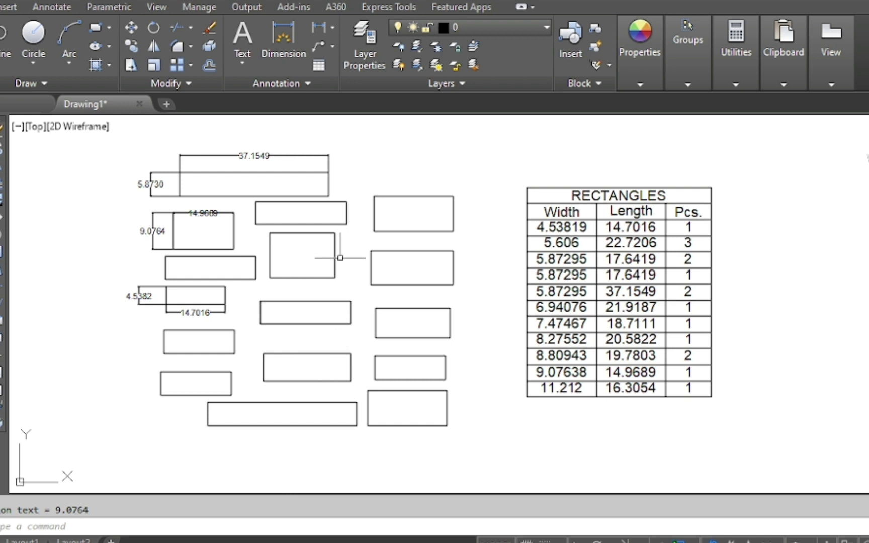
click(347, 225)
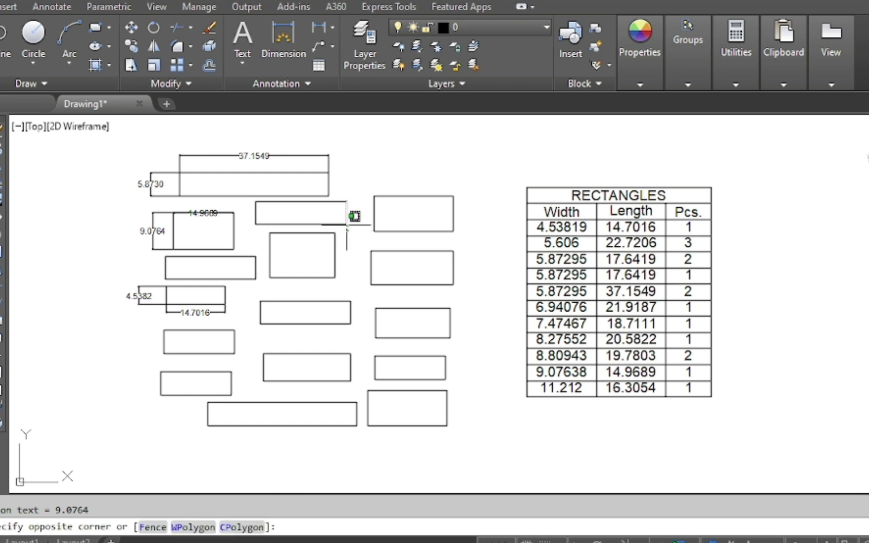
click(333, 209)
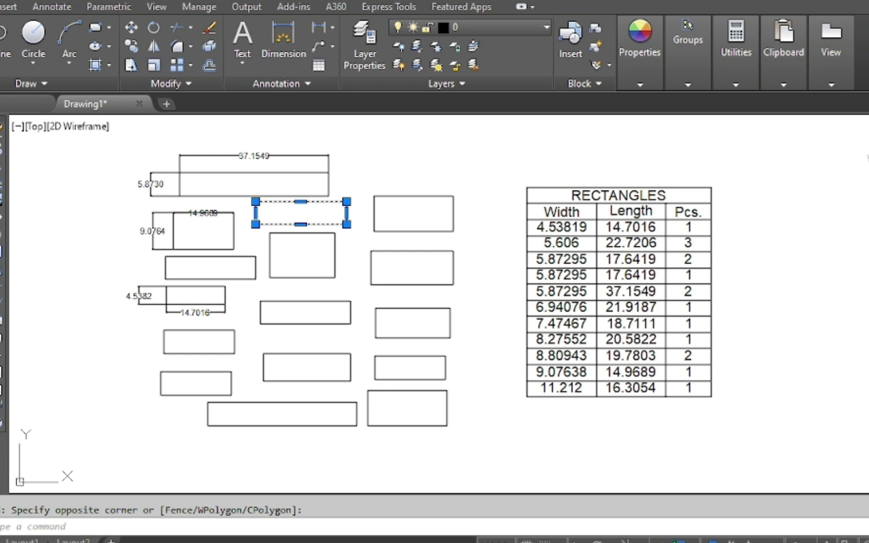
click(241, 279)
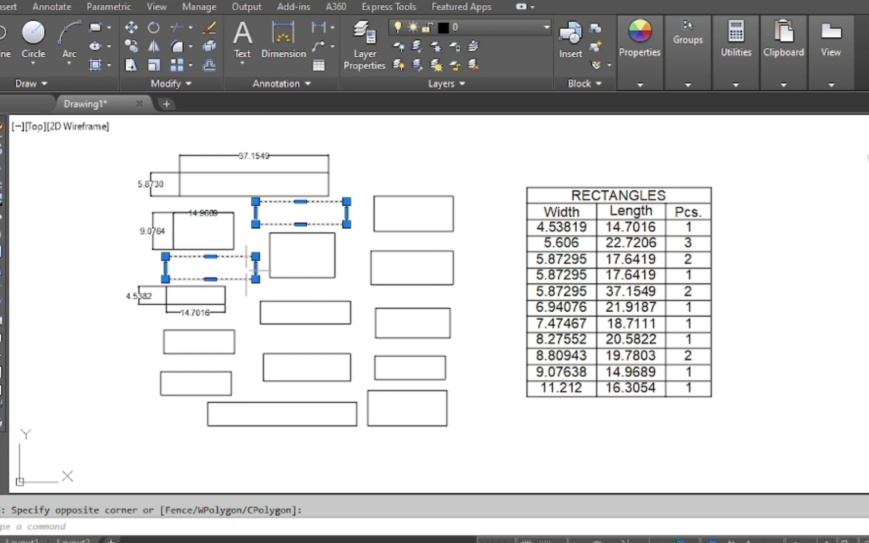
click(312, 300)
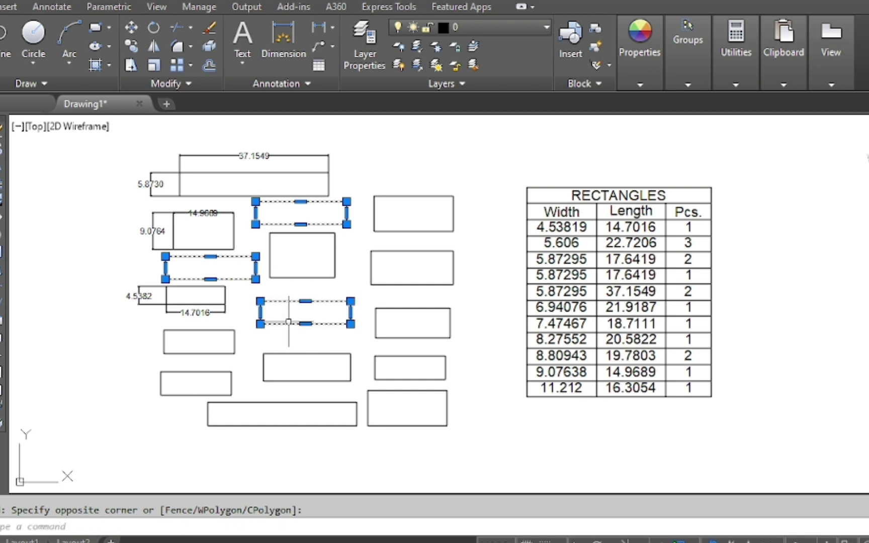
key(Escape)
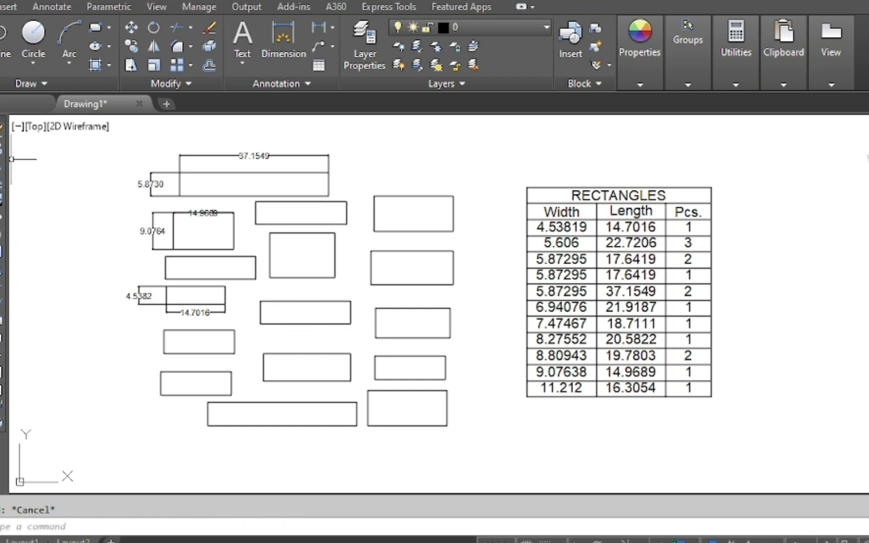
- Dimension the rectangle right of the 14.9689 one: 5.6060 on its right end, 22.7206 along its top
click(3, 160)
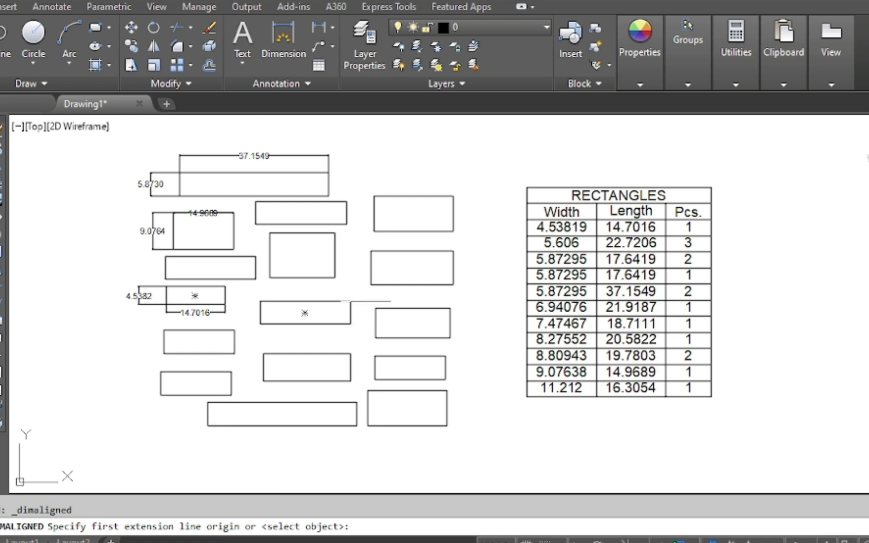
key(Return)
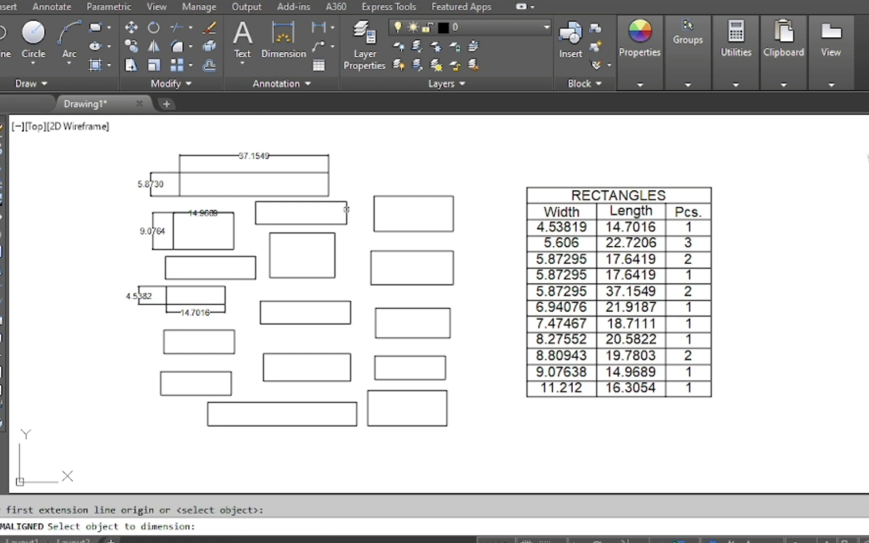
click(347, 209)
scroll(346, 210, up, 3)
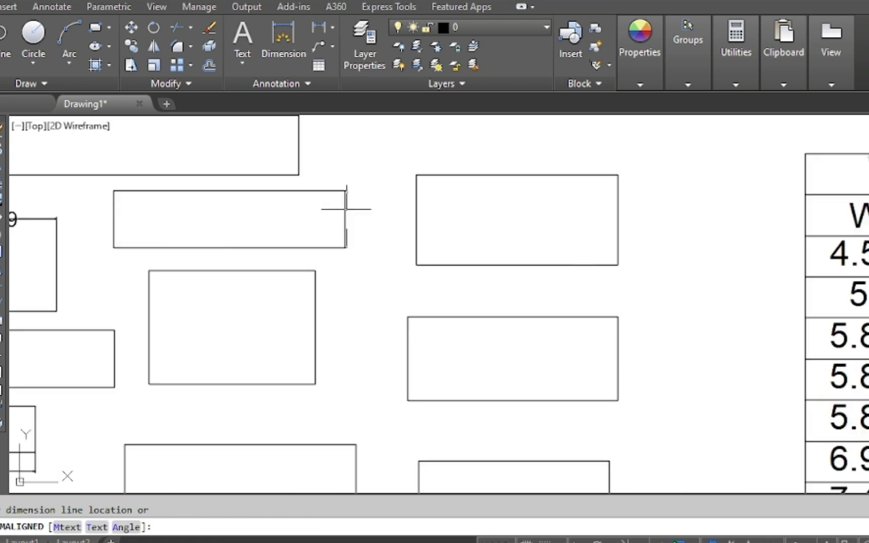
click(375, 219)
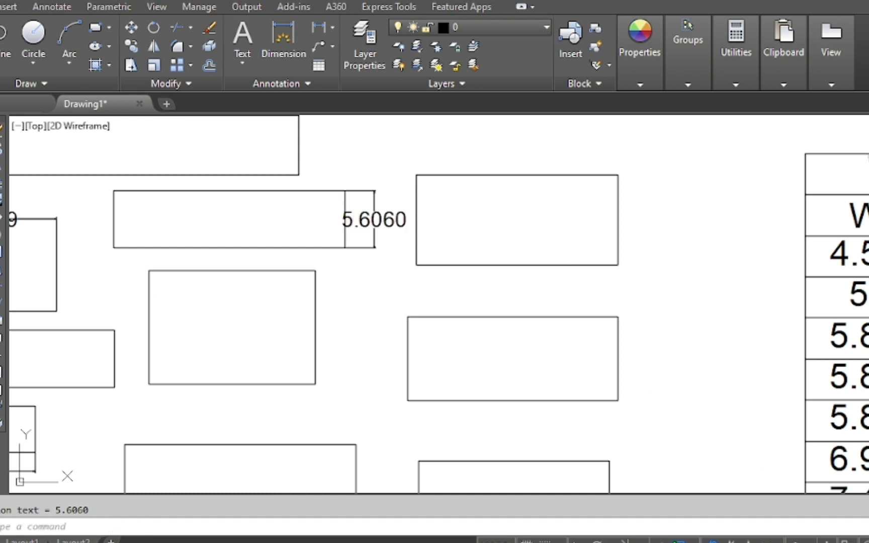
scroll(340, 218, down, 2)
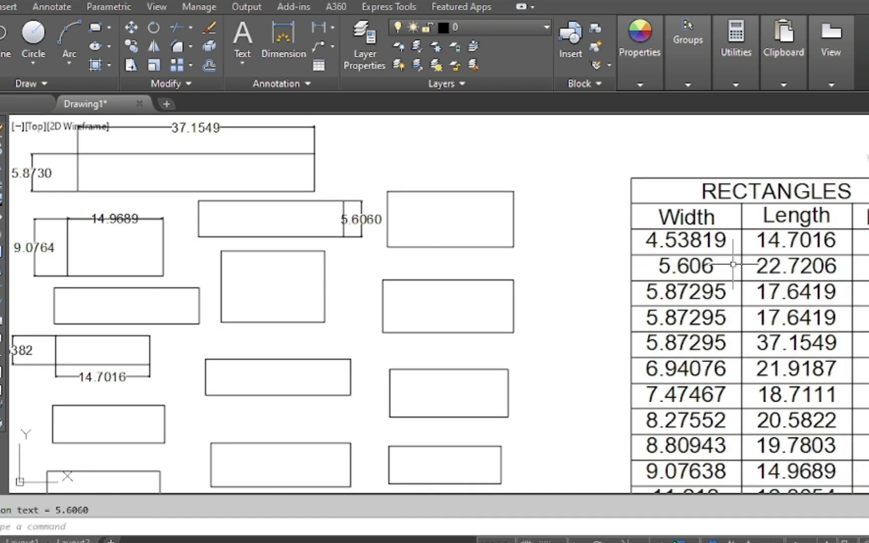
key(Return)
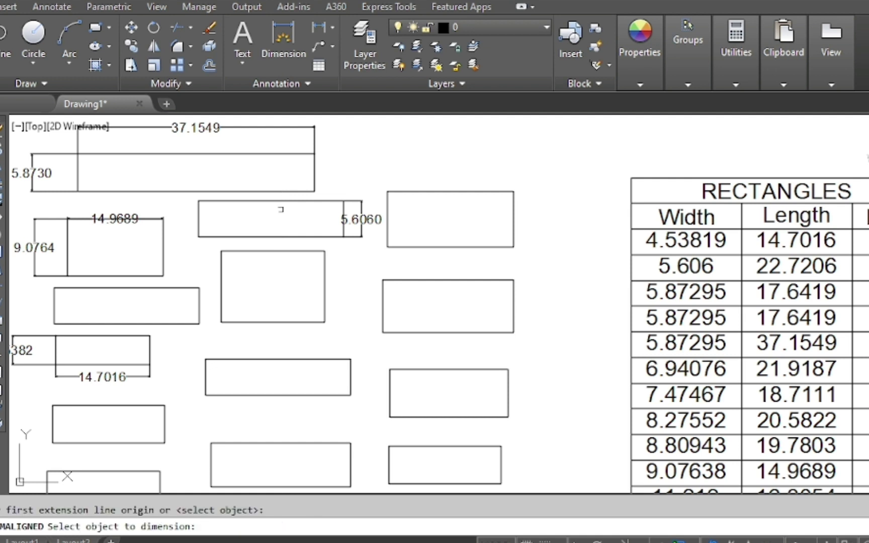
click(281, 201)
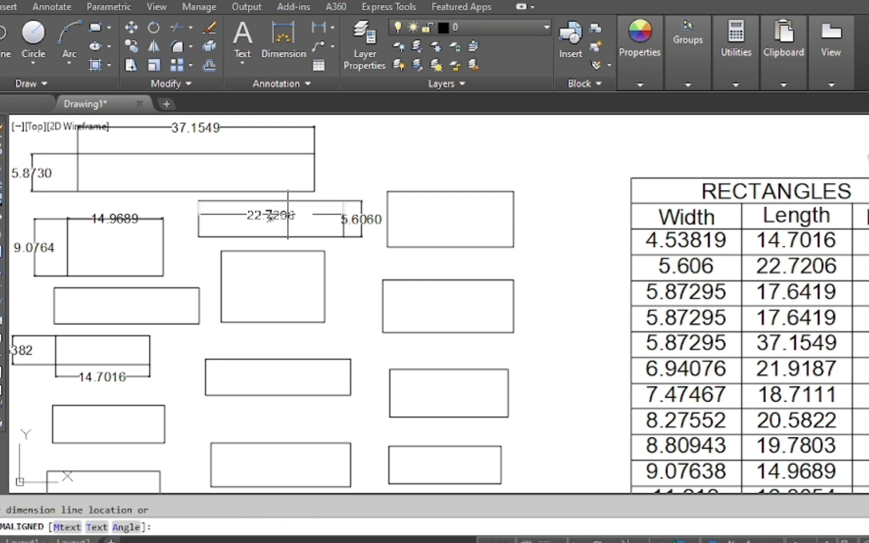
click(287, 215)
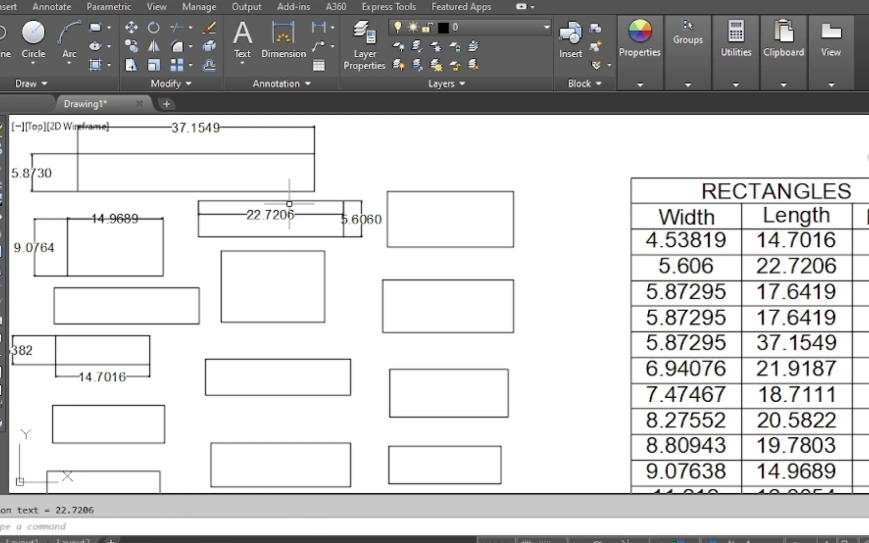